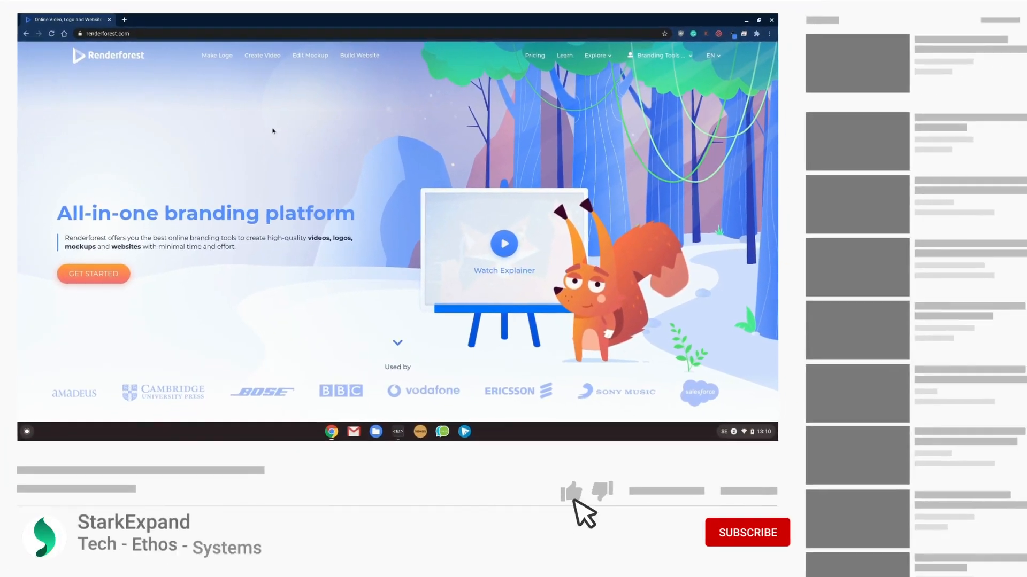
# Open the Intros and Logos video templates and preview several animations, including Blazing Cube, Glitterdust and Multicolor Blast
pyautogui.click(272, 56)
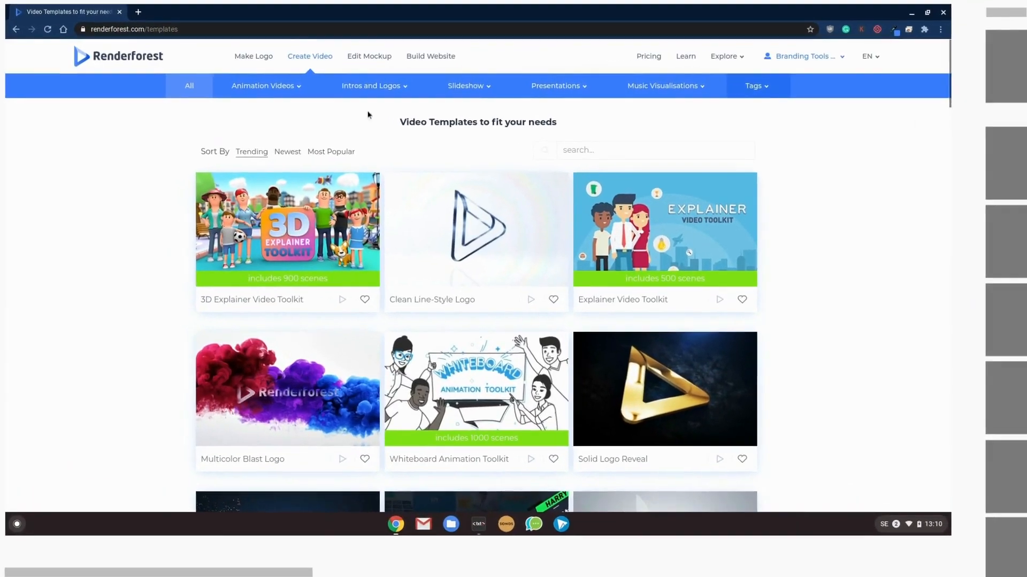
pyautogui.moveTo(314, 83)
pyautogui.click(401, 92)
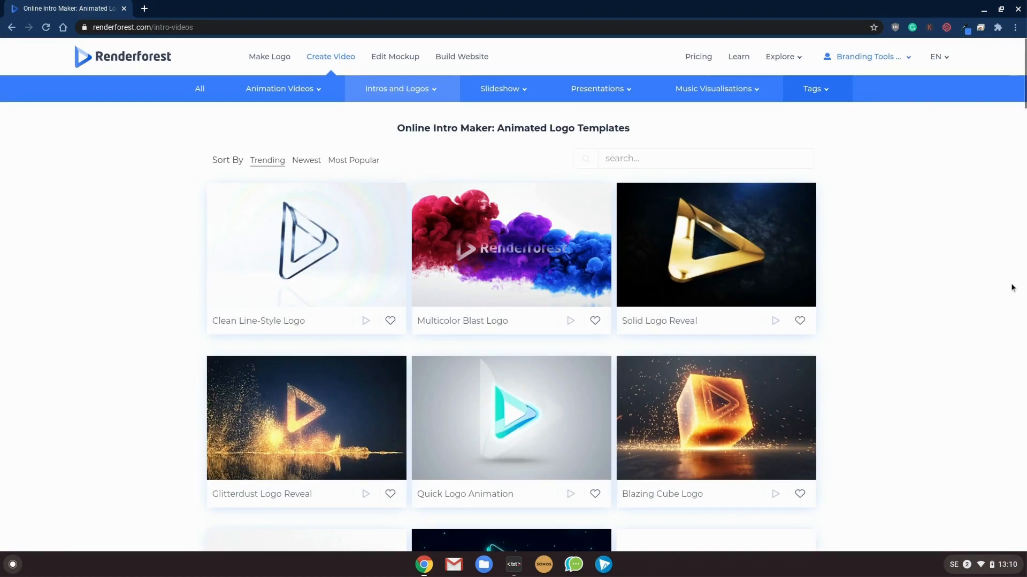
pyautogui.moveTo(764, 438)
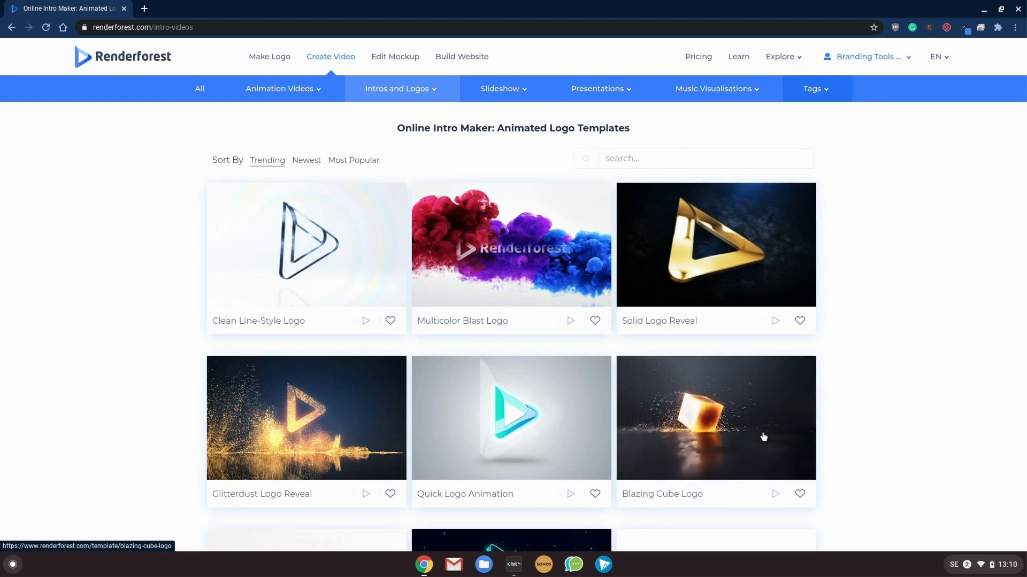
pyautogui.moveTo(350, 416)
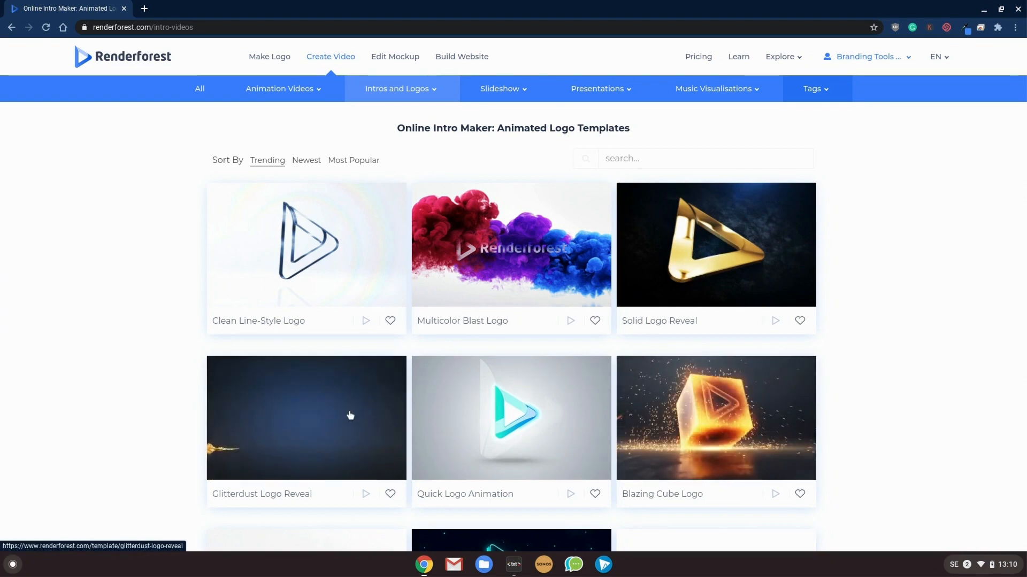
pyautogui.moveTo(507, 266)
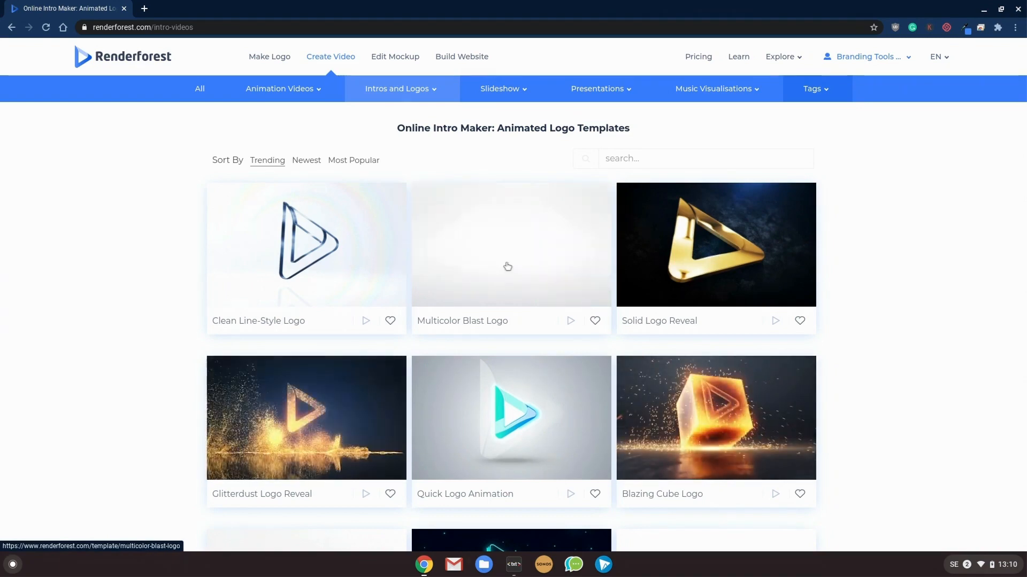
pyautogui.scroll(-3, 792, 252)
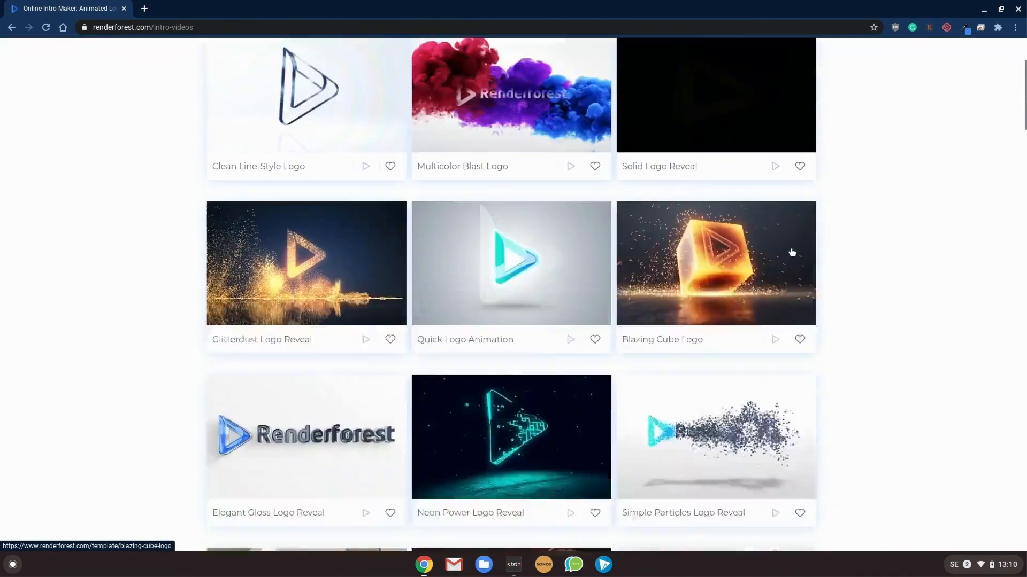
pyautogui.scroll(-5, 829, 305)
pyautogui.scroll(8, 823, 321)
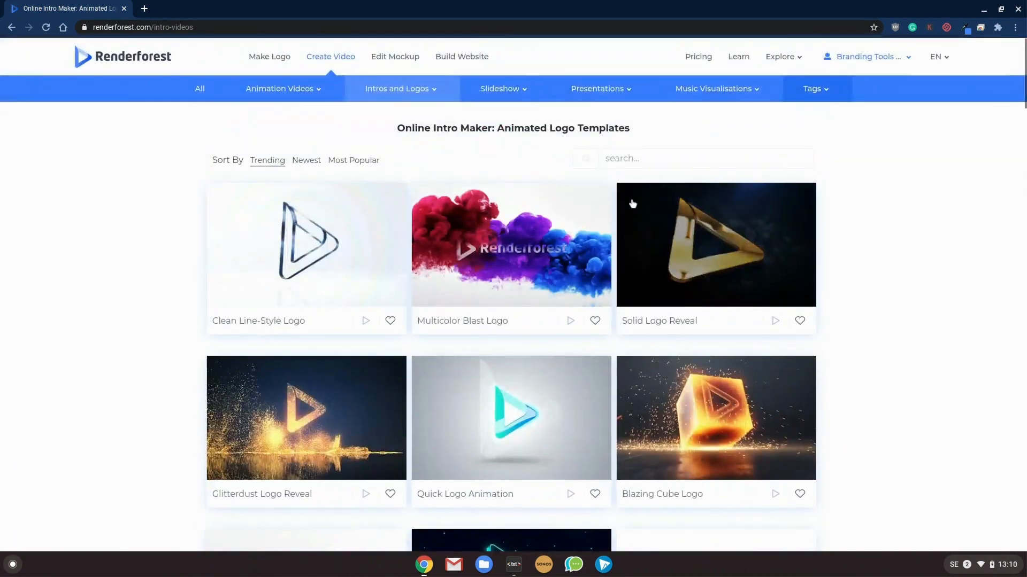
# Search the video templates for "gaming"
pyautogui.click(620, 158)
pyautogui.write('gamin')
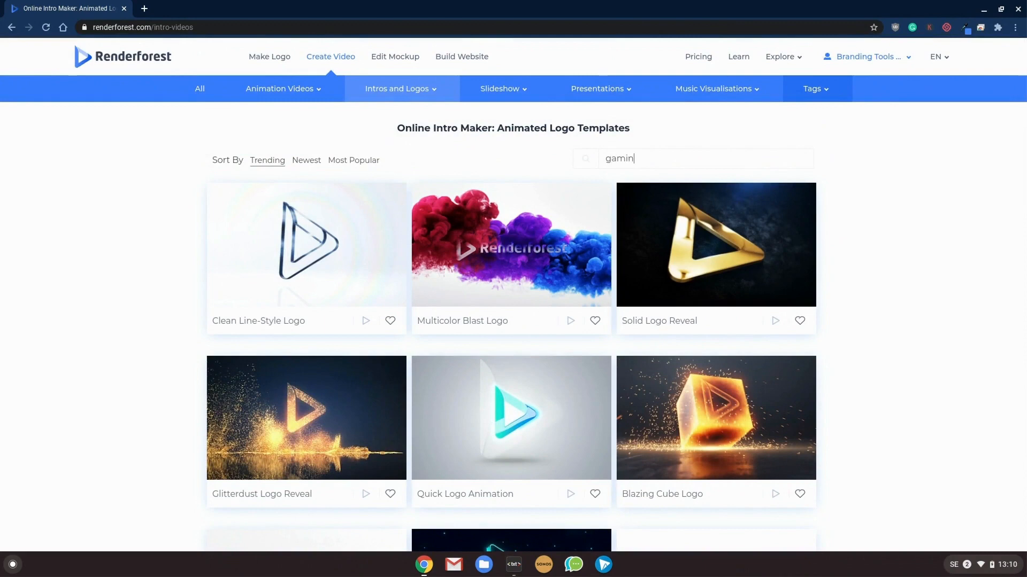
pyautogui.write('g')
pyautogui.press('Return')
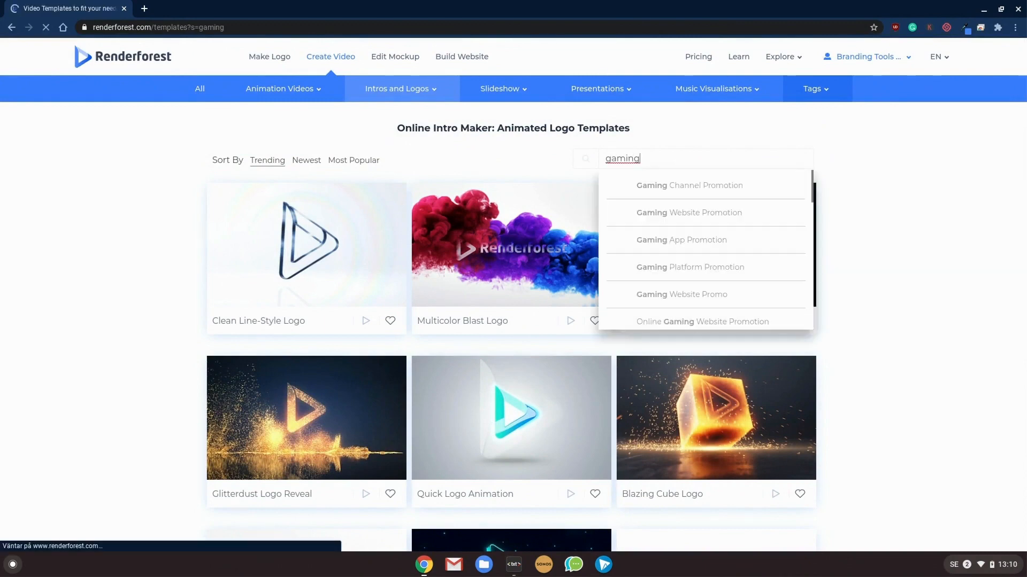
# Choose the Sci-Fi Smoke Portal Logo template from the gaming results and start a new project with it
pyautogui.scroll(-1, 986, 300)
pyautogui.scroll(-4, 986, 303)
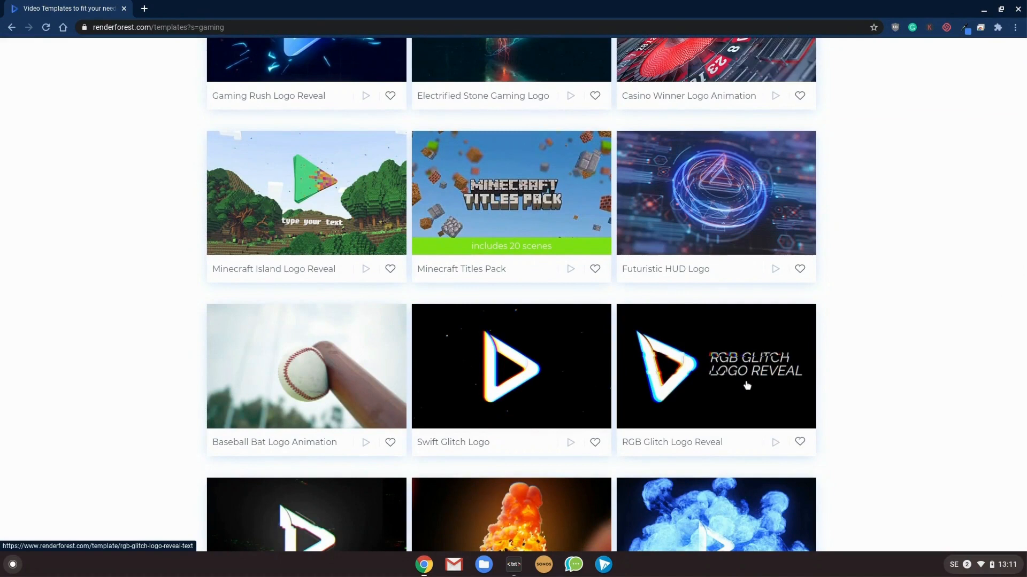
pyautogui.scroll(-3, 546, 365)
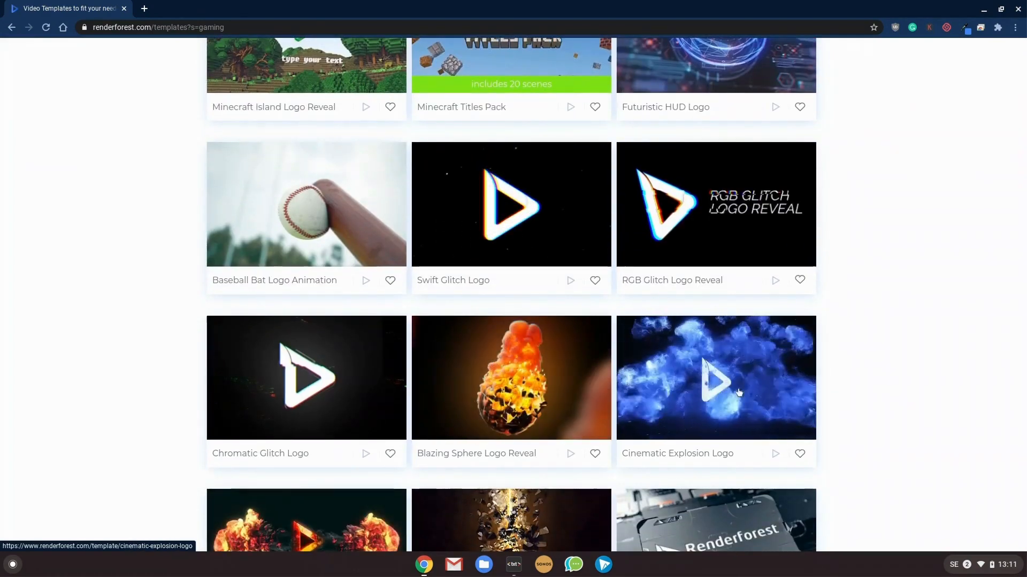
pyautogui.scroll(-6, 743, 392)
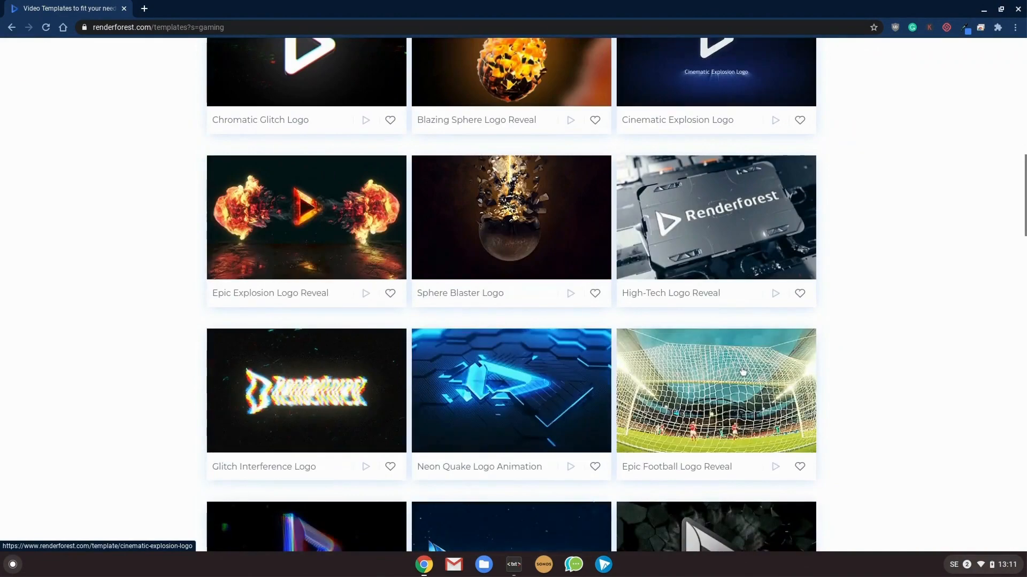
pyautogui.scroll(-10, 512, 400)
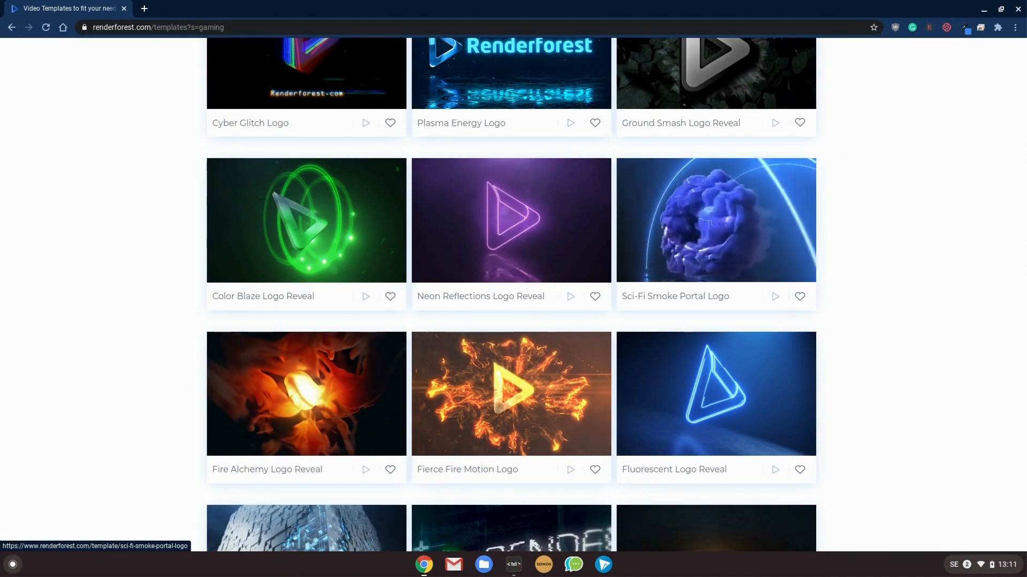
pyautogui.click(782, 230)
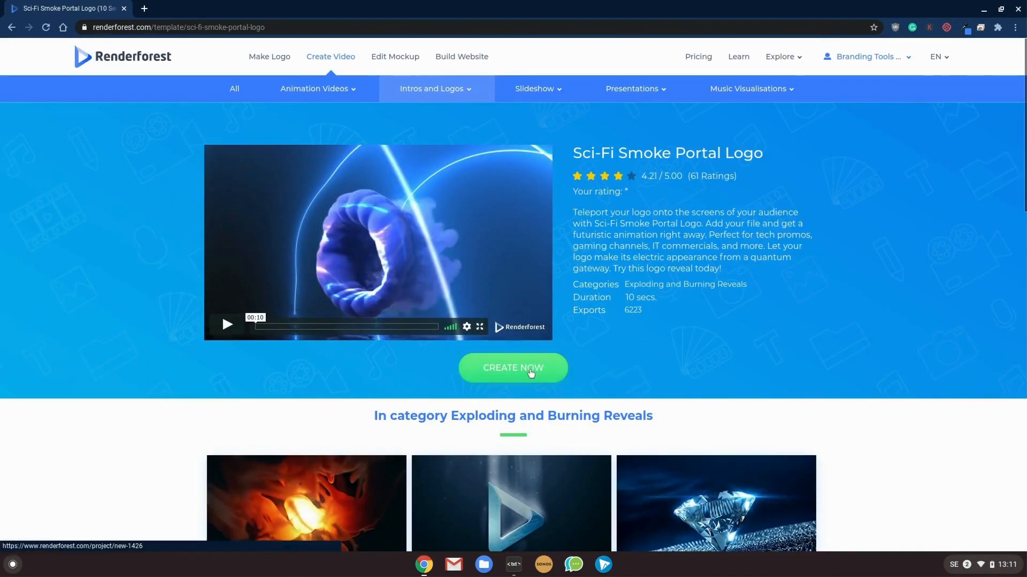
pyautogui.click(531, 373)
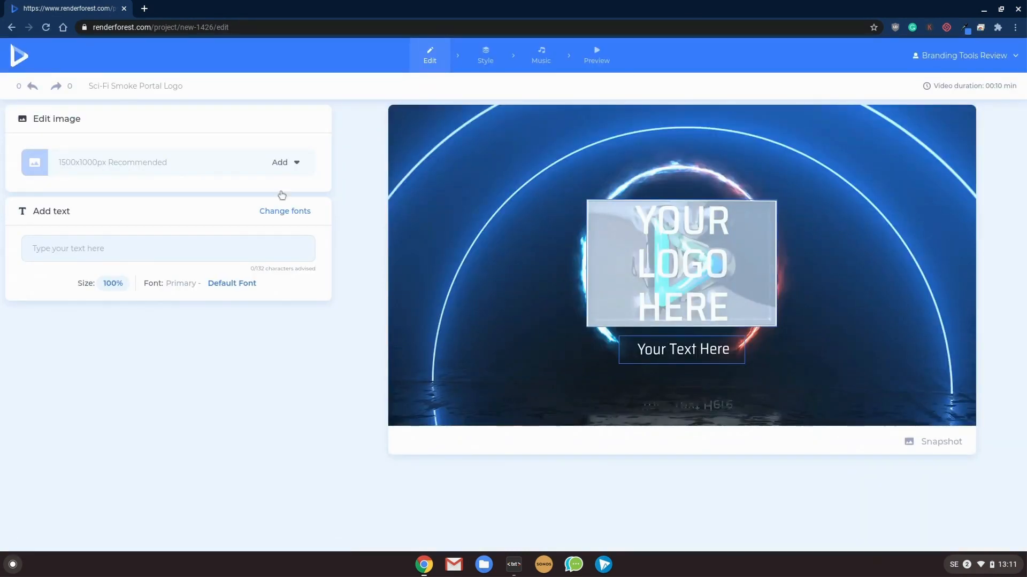
# Fill the logo placeholder with SoloStory_basic-file (1).png from the media library, accepting its default crop
pyautogui.click(702, 244)
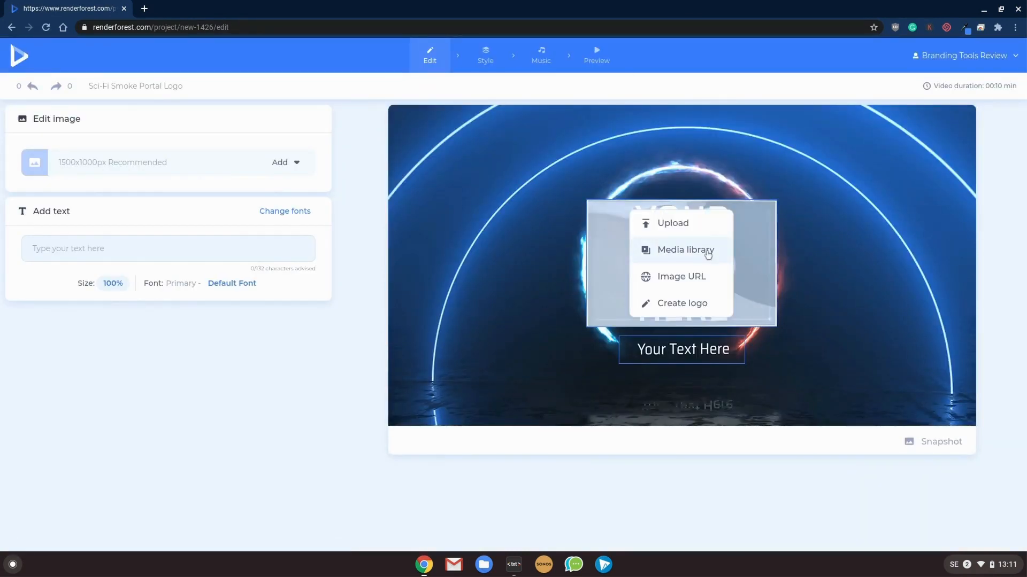
pyautogui.click(701, 252)
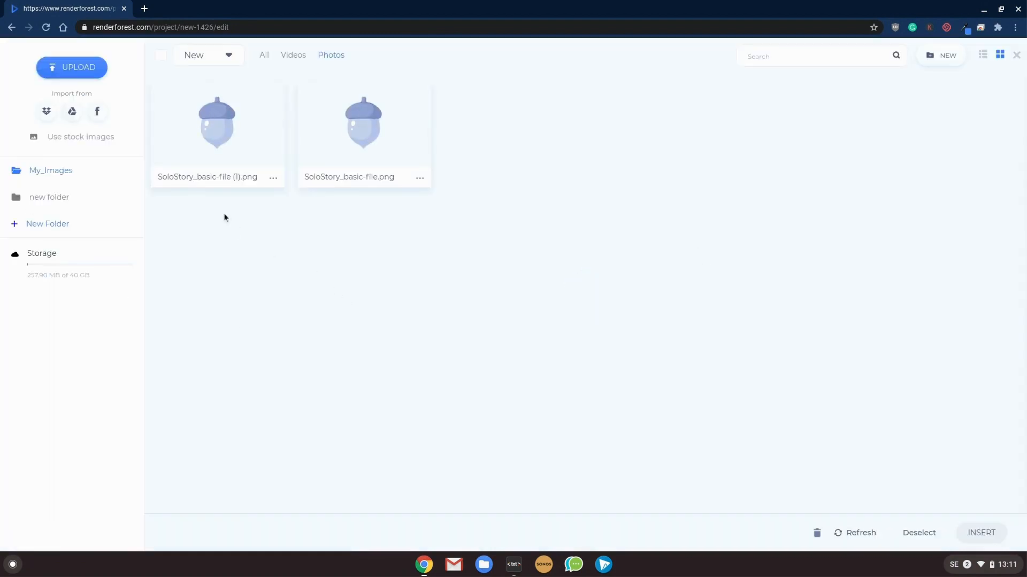
pyautogui.click(219, 139)
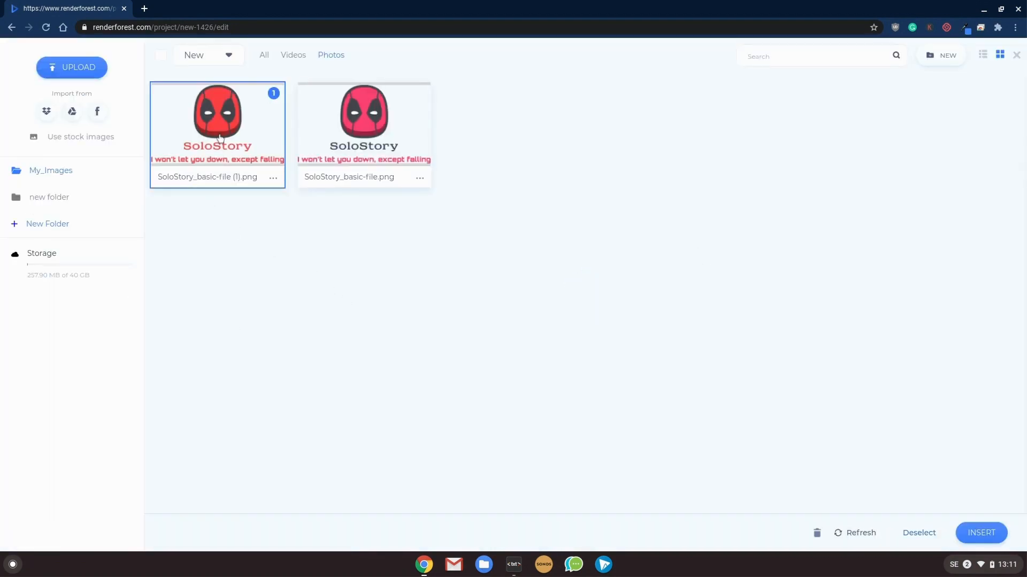
pyautogui.click(982, 534)
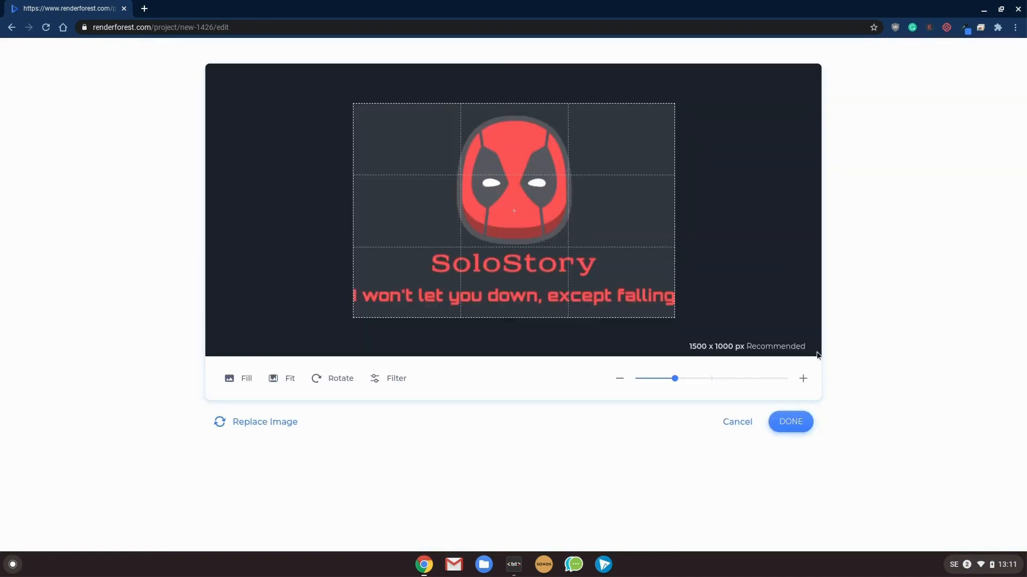
pyautogui.click(792, 422)
pyautogui.click(695, 246)
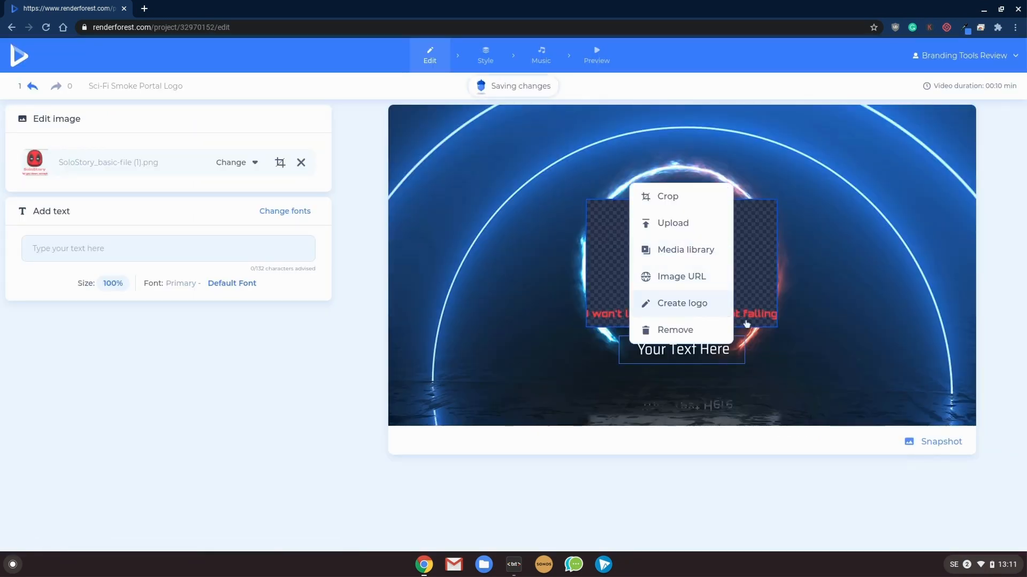
pyautogui.click(714, 498)
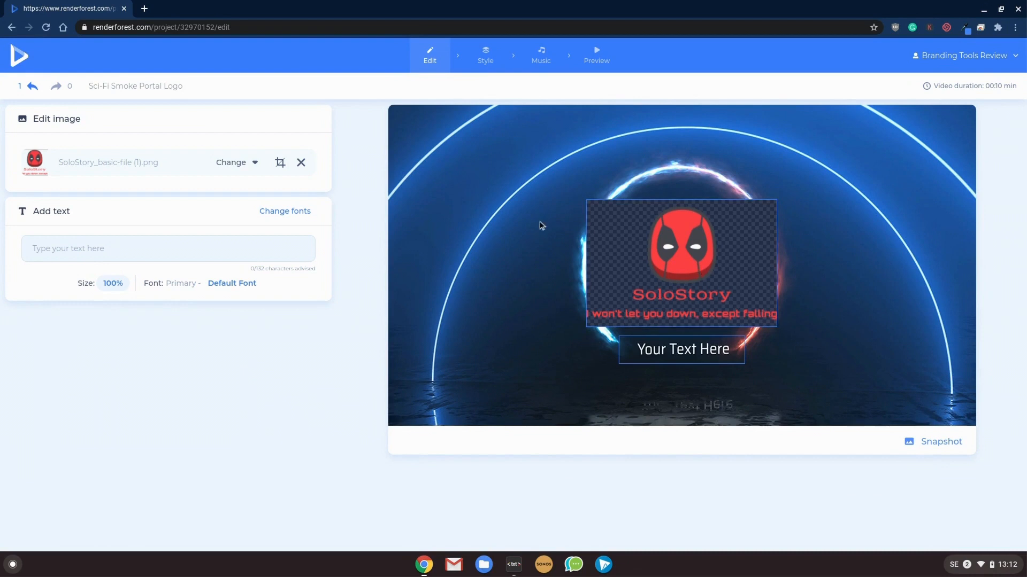
# Check the project's font style options and generate a snapshot of the logo scene
pyautogui.click(491, 62)
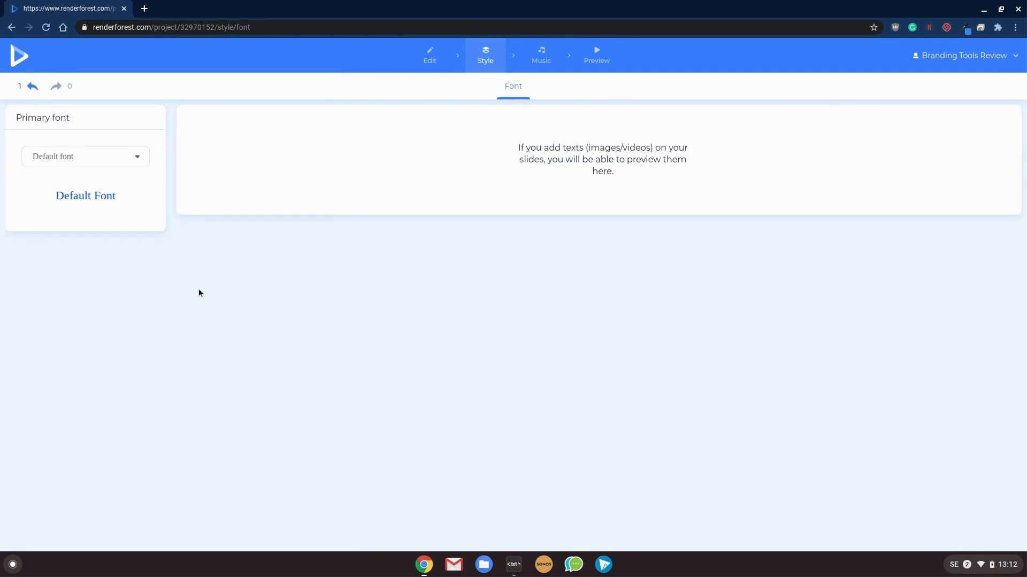
pyautogui.click(430, 57)
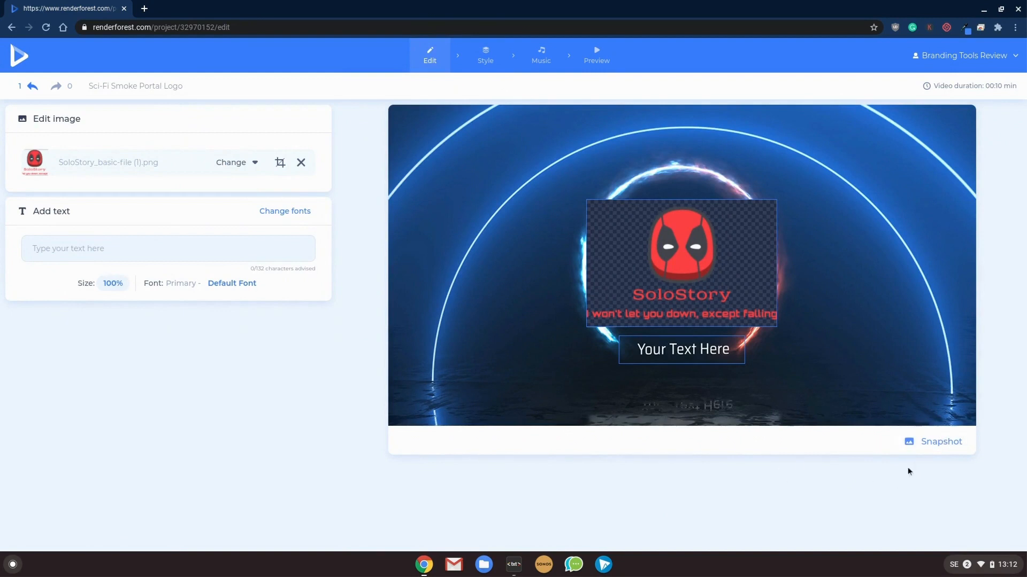
pyautogui.click(941, 444)
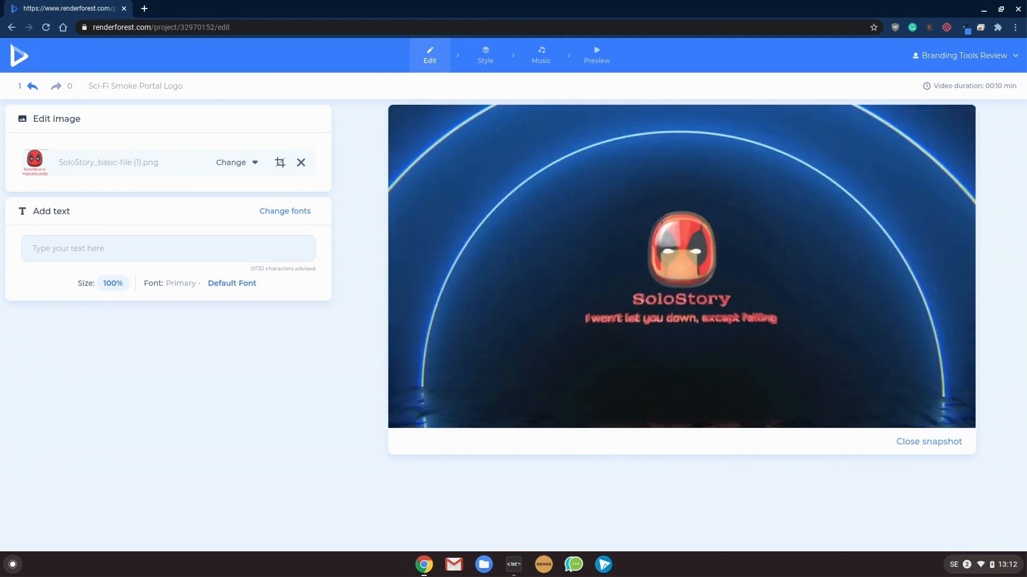
# Listen to tracks in the Electronic music category and add Energetic 8Bit Dubstep to the video
pyautogui.click(541, 56)
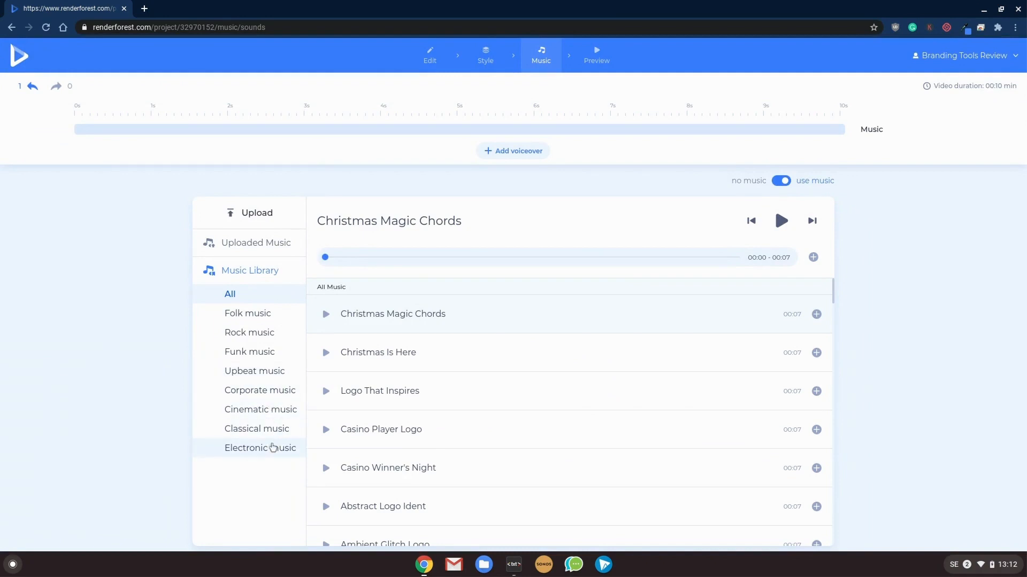
pyautogui.click(273, 448)
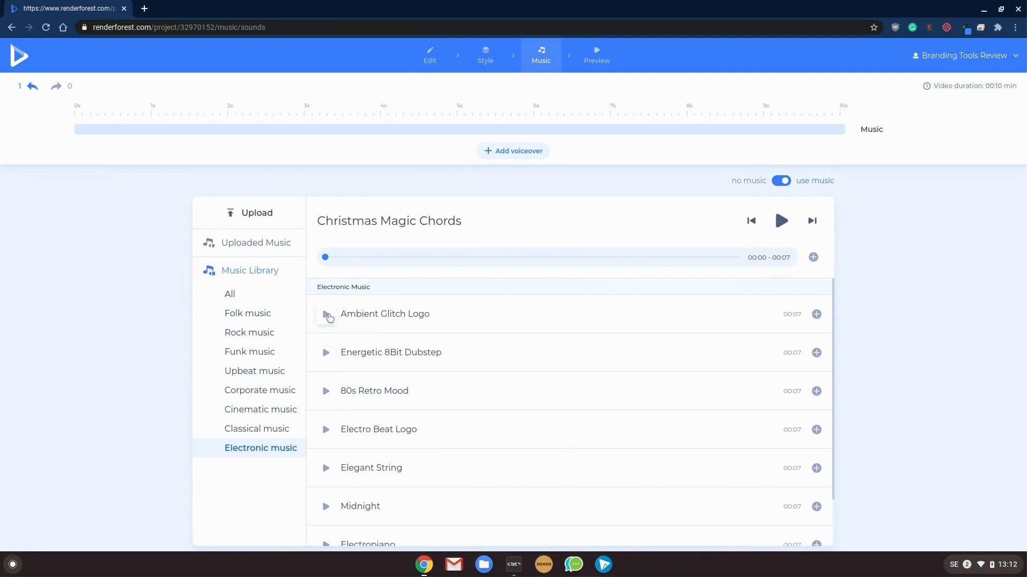
pyautogui.click(326, 314)
pyautogui.click(326, 353)
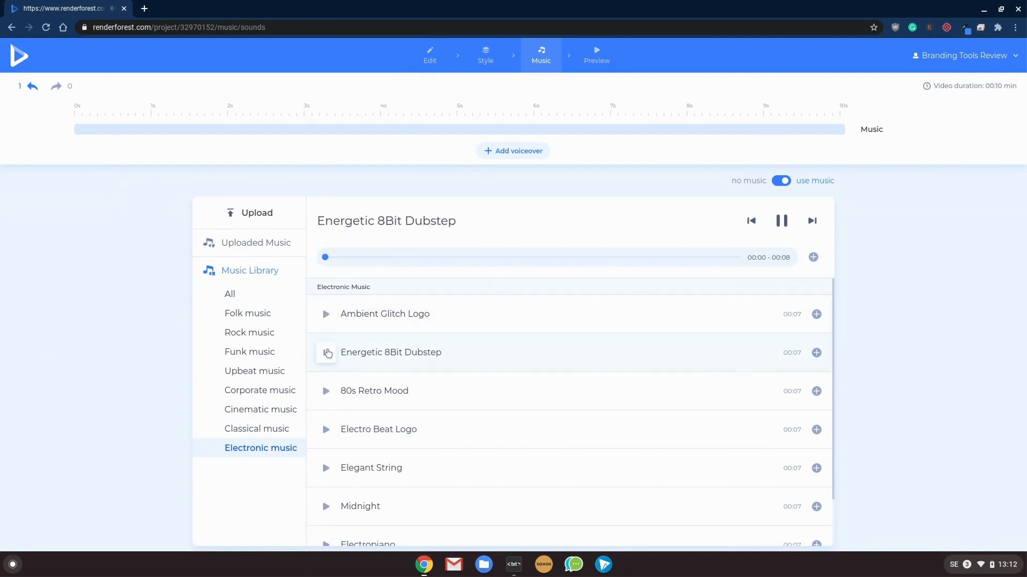
pyautogui.click(327, 354)
pyautogui.click(326, 354)
pyautogui.click(816, 353)
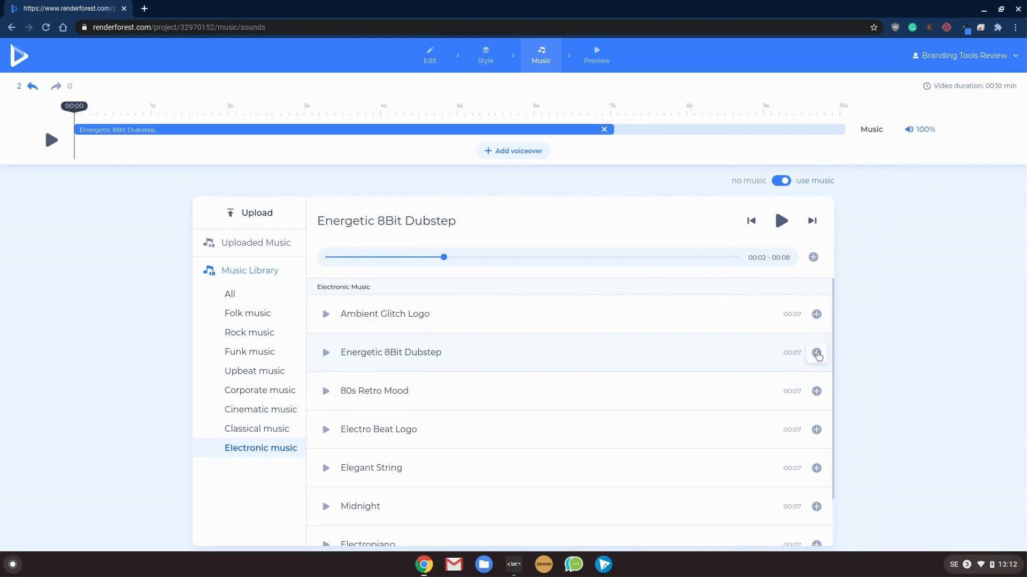
# Set the music track's volume to 60%
pyautogui.click(920, 130)
pyautogui.click(928, 132)
pyautogui.click(929, 133)
pyautogui.moveTo(934, 133); pyautogui.dragTo(914, 135)
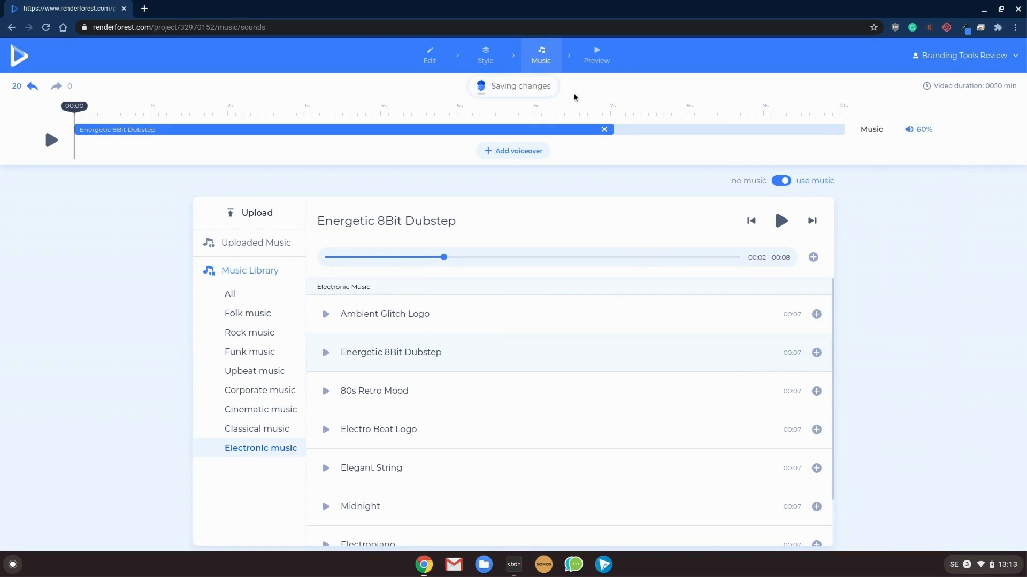
# Render the free low-quality preview with watermark and play the finished video
pyautogui.click(595, 57)
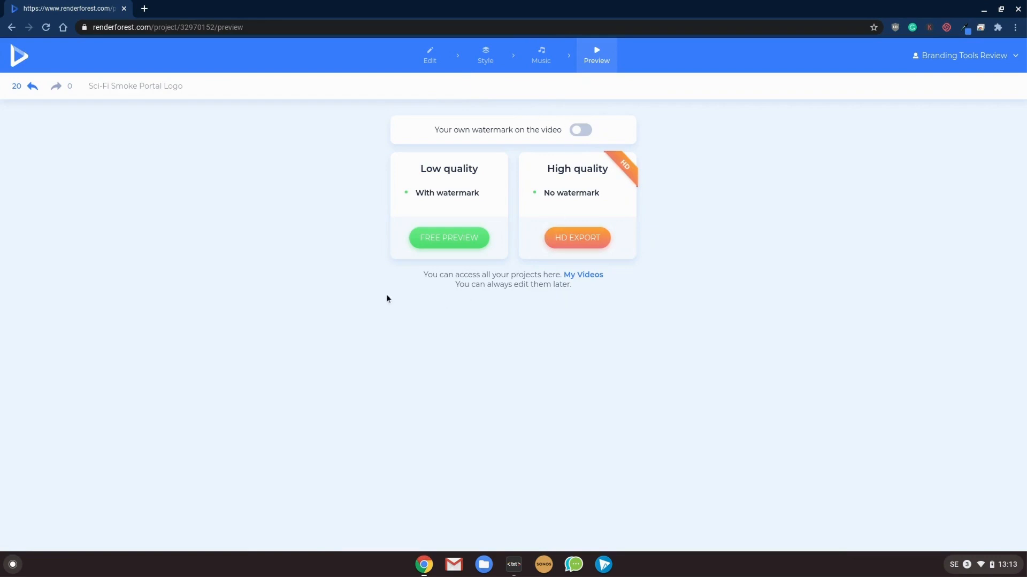
pyautogui.click(458, 246)
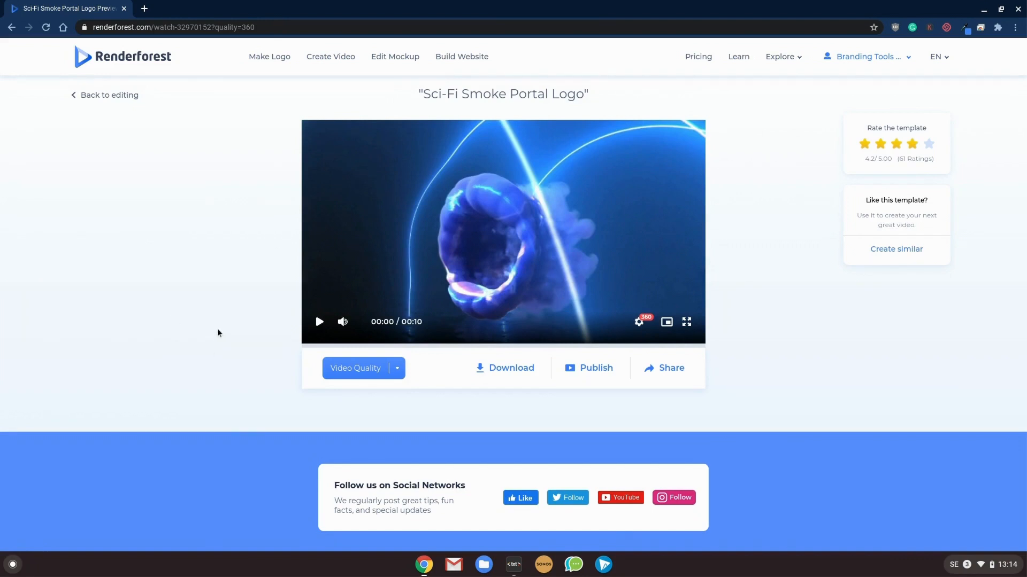
pyautogui.click(319, 321)
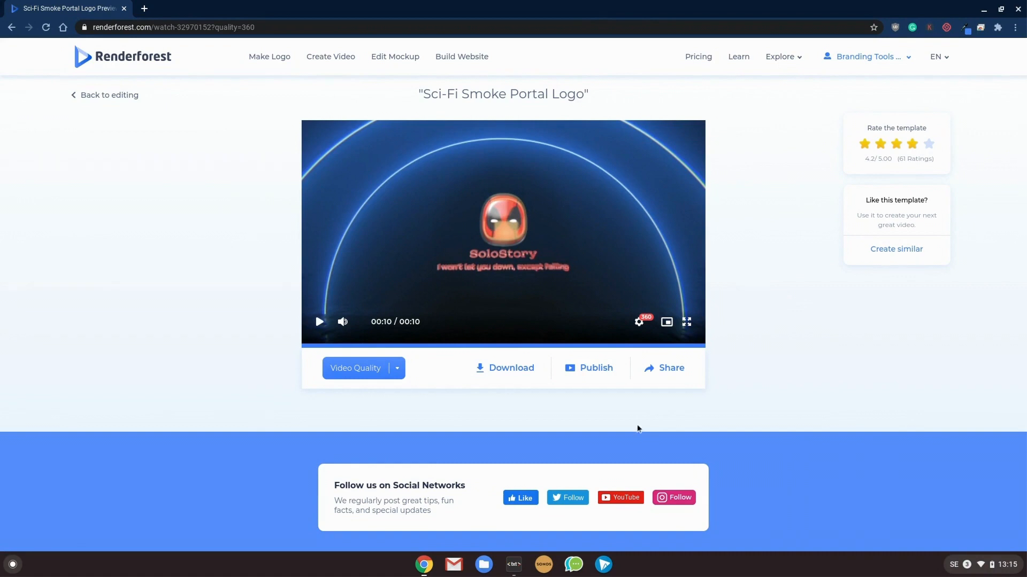
# Check the finished video's quality options and return to the Renderforest home page
pyautogui.click(361, 369)
pyautogui.click(155, 60)
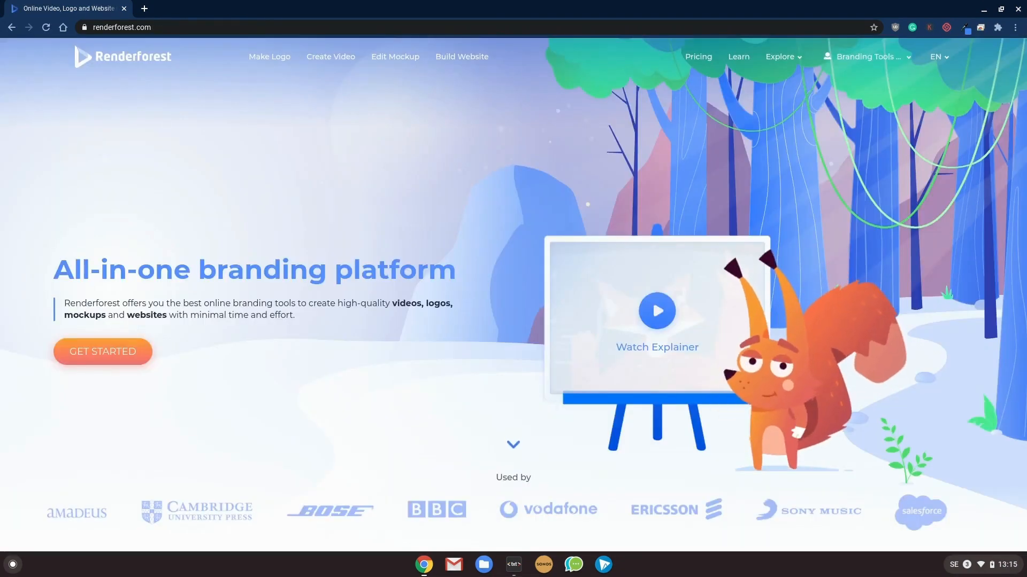